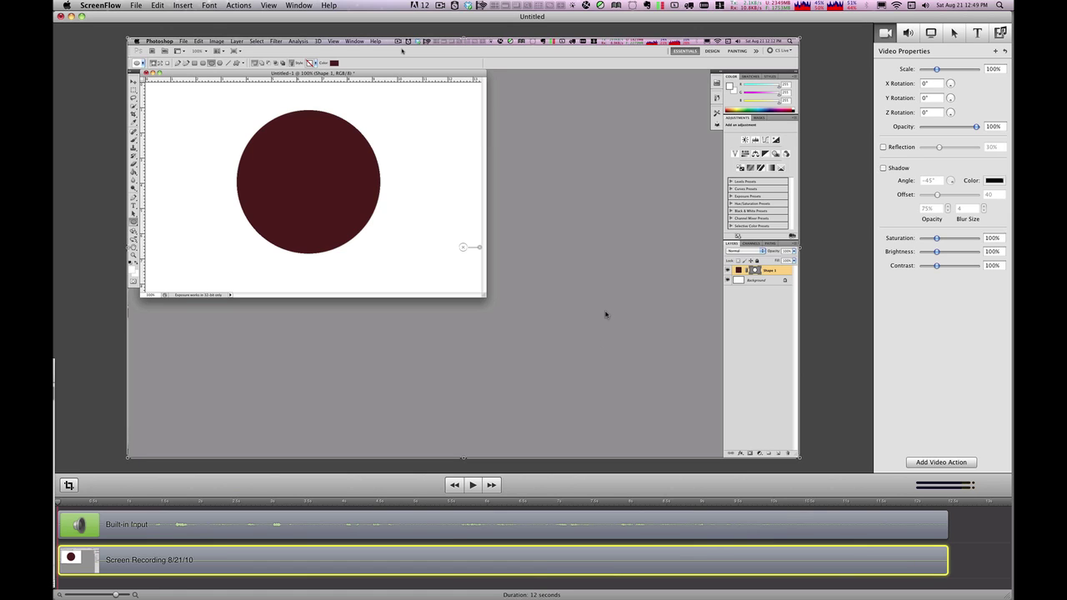
- Look through the open apps, check Resolution Calculator, then return to ScreenFlow
{"action": "key", "text": "super+Tab"}
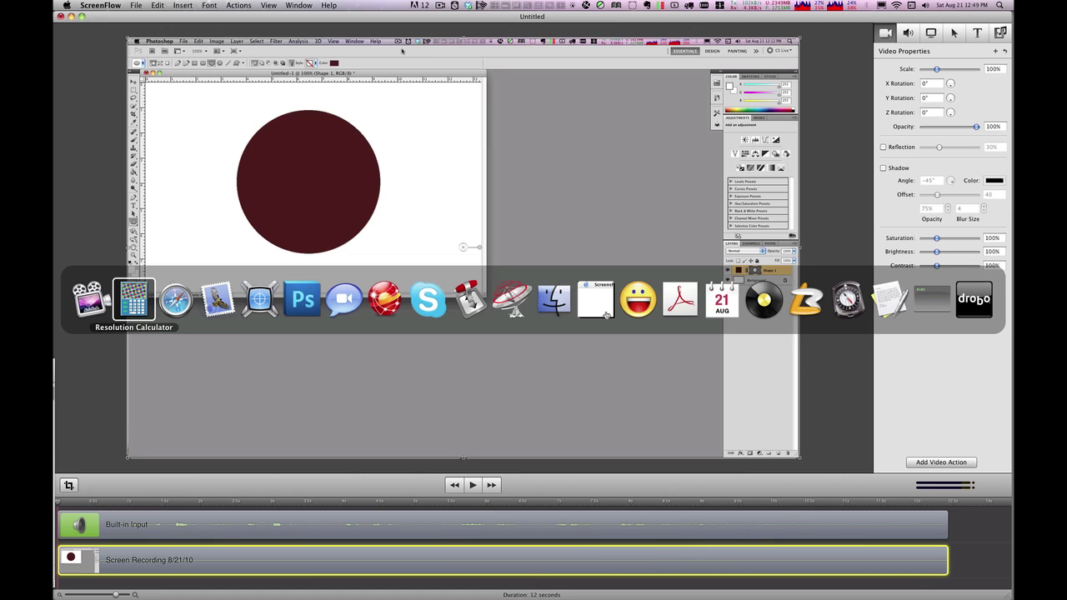
{"action": "key", "text": "super+Tab"}
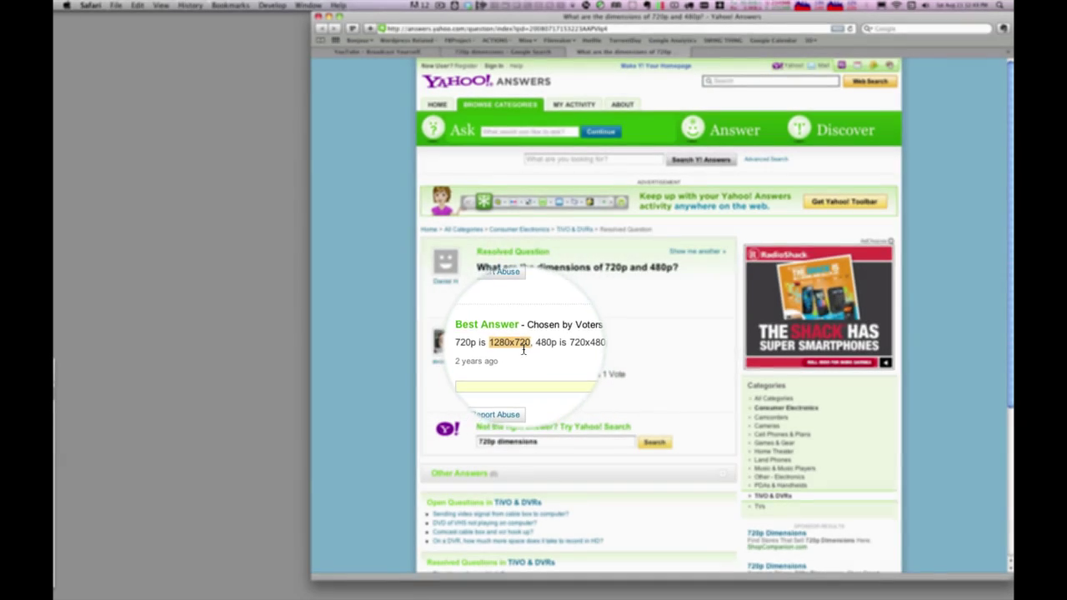
{"action": "key", "text": "super+Tab"}
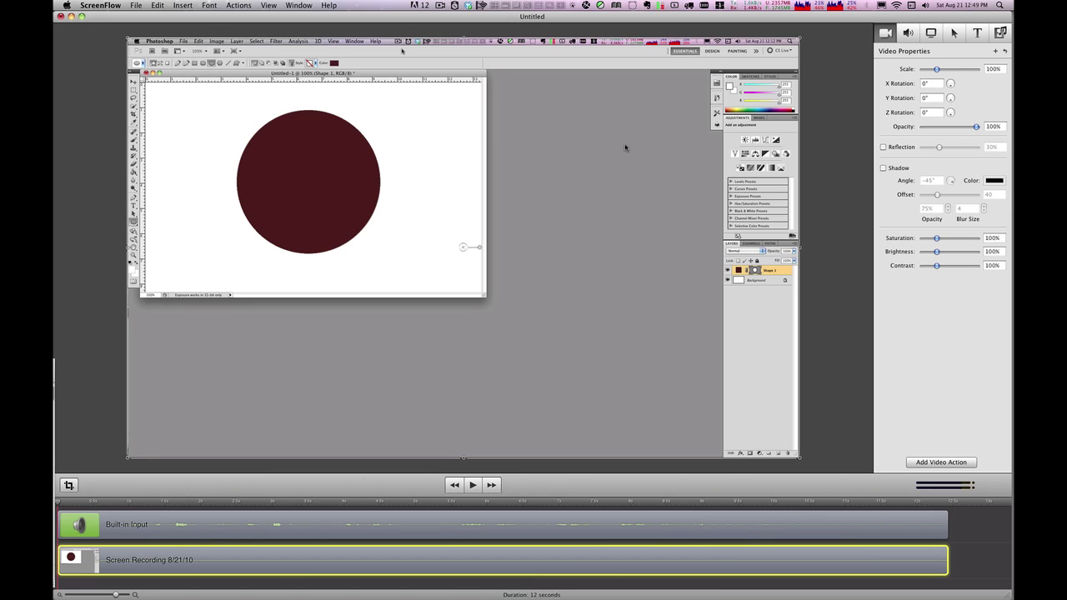
{"action": "key", "text": "ctrl+F3"}
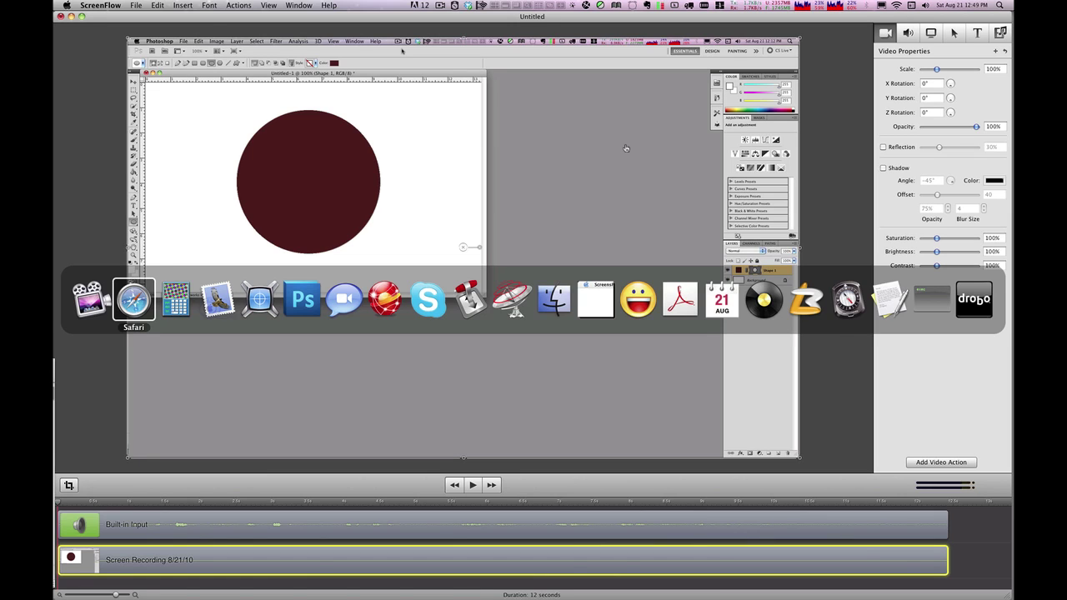
{"action": "key", "text": "Right"}
{"action": "key", "text": "Return"}
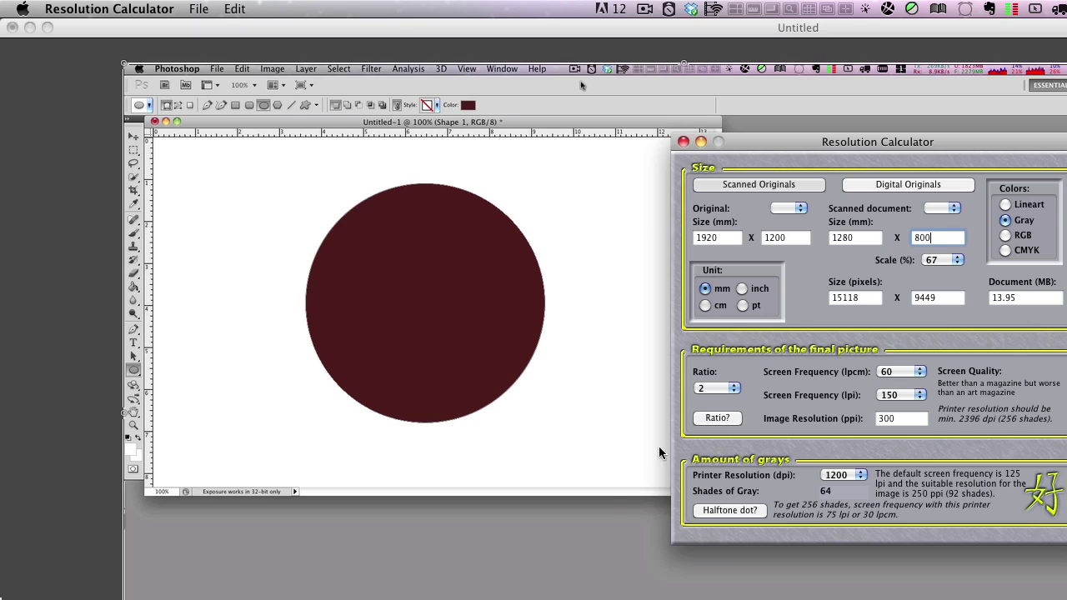
{"action": "key", "text": "super+q"}
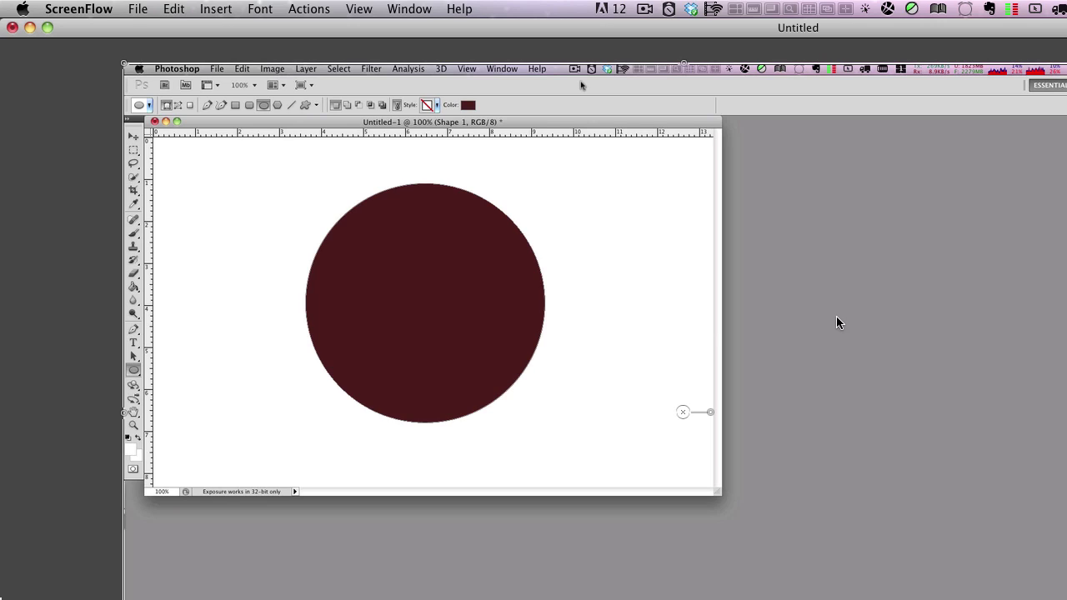
- In Safari, open the QuickTest video from the uploaded videos and pause it at 0:03
{"action": "key", "text": "super+Tab"}
{"action": "key", "text": "super+Tab"}
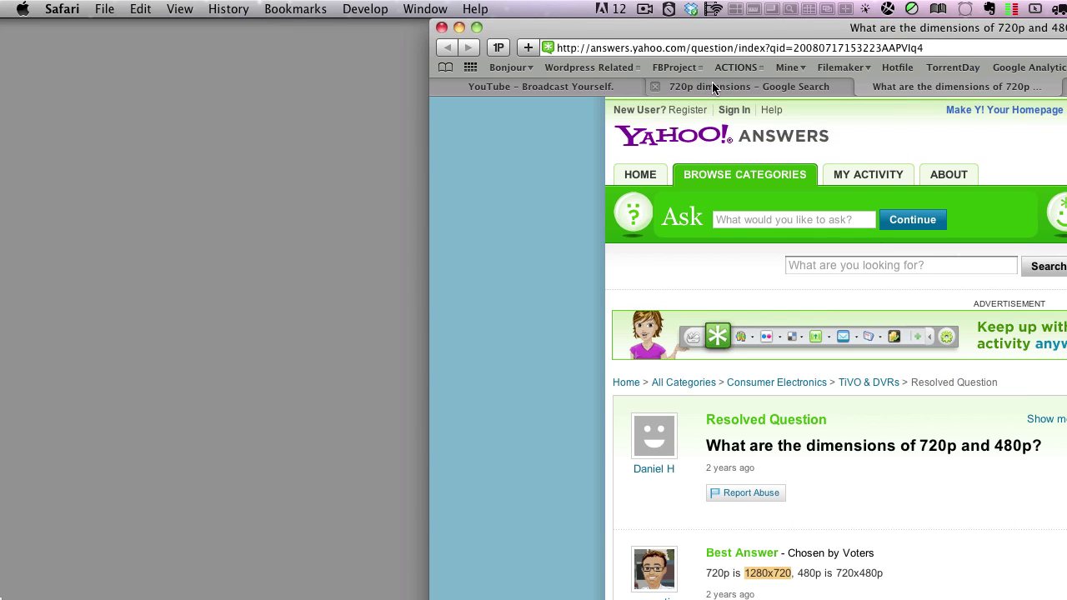
{"action": "left_click", "coordinate": [597, 86]}
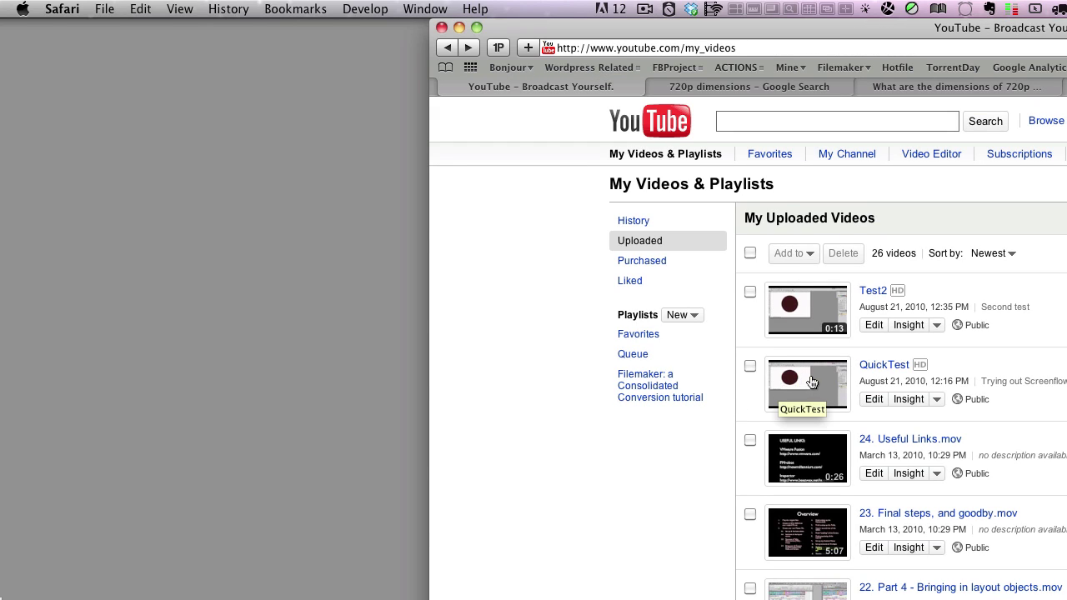
{"action": "left_click", "coordinate": [882, 367]}
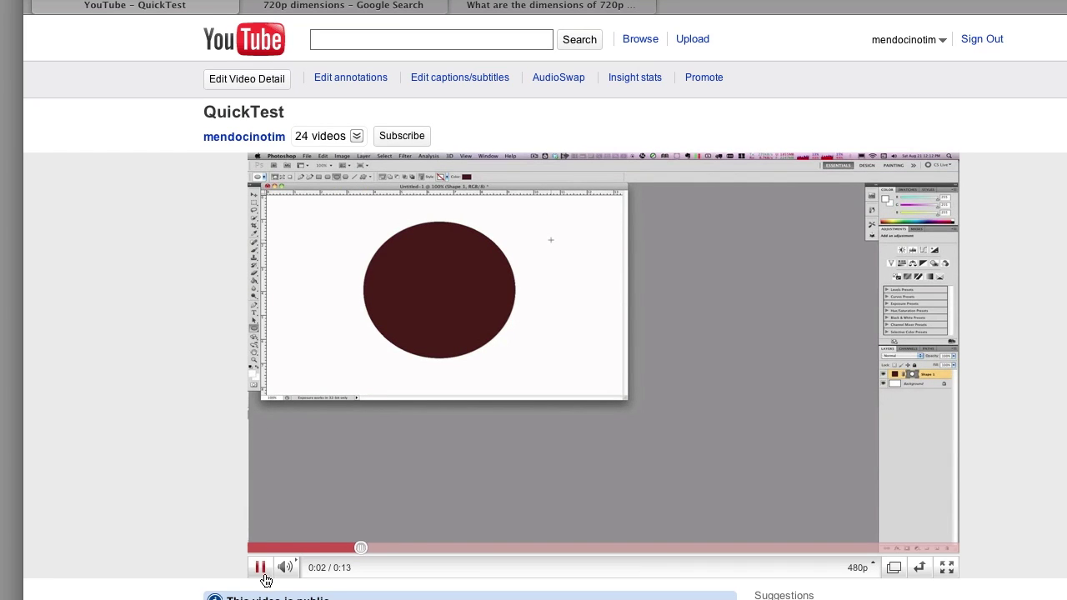
{"action": "left_click", "coordinate": [258, 569]}
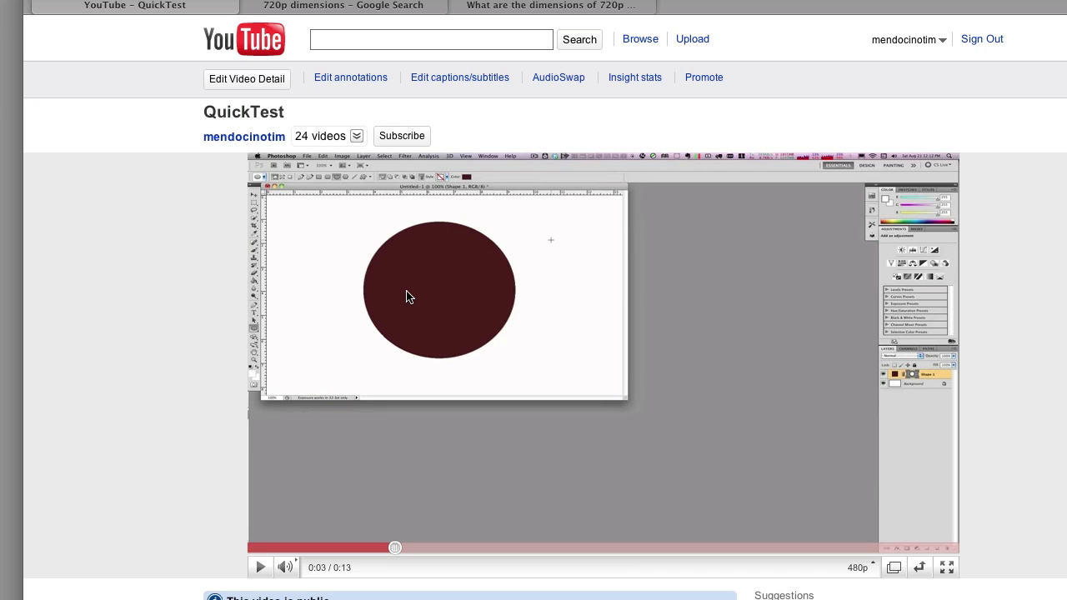
- Back in ScreenFlow, show the 1920 x 1200 canvas size bar, then switch to Safari
{"action": "key", "text": "super+Tab"}
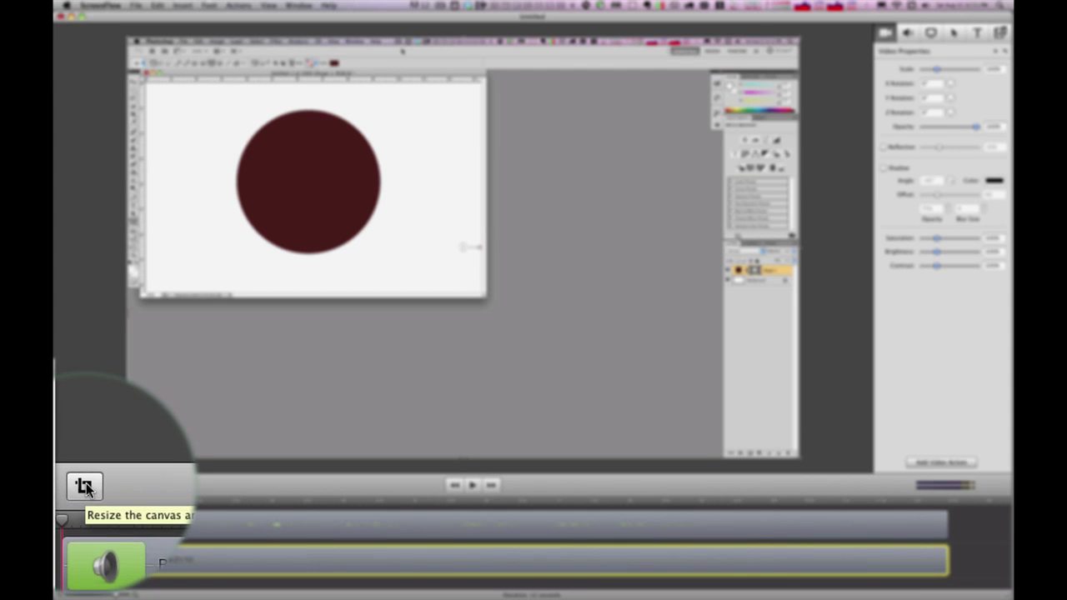
{"action": "left_click", "coordinate": [86, 483]}
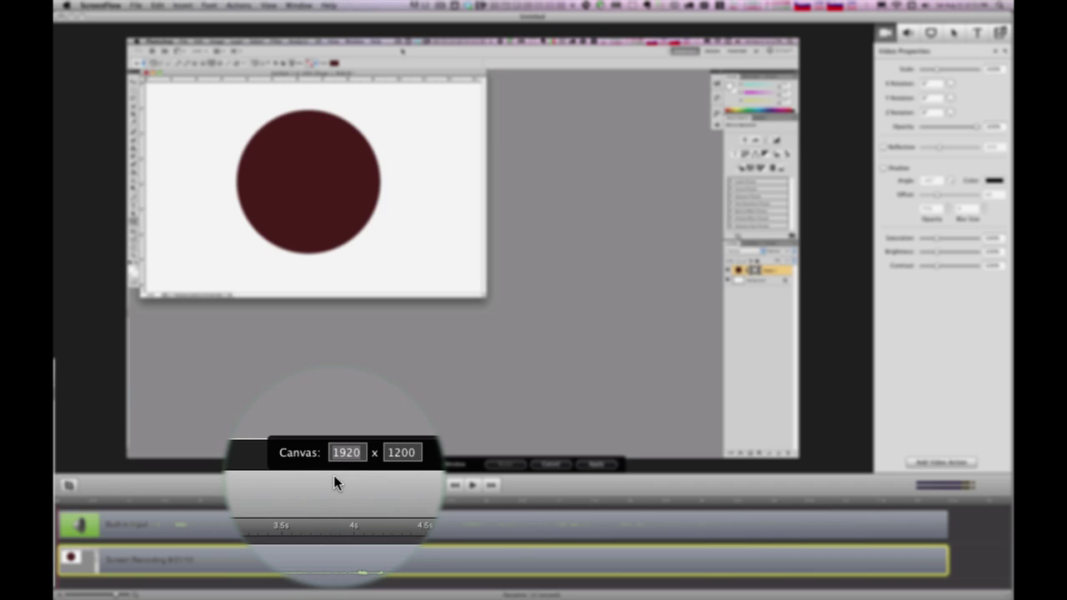
{"action": "key", "text": "super+Tab"}
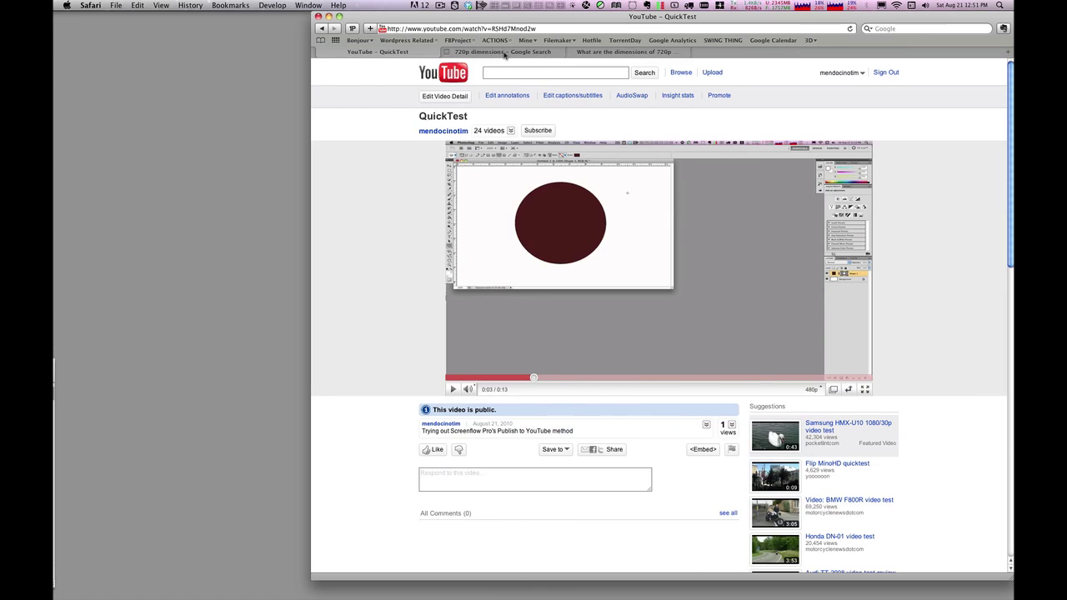
- Review the Google results and Yahoo Answers page confirming 720p is 1280x720, then return to ScreenFlow
{"action": "left_click", "coordinate": [504, 54]}
{"action": "left_click", "coordinate": [582, 51]}
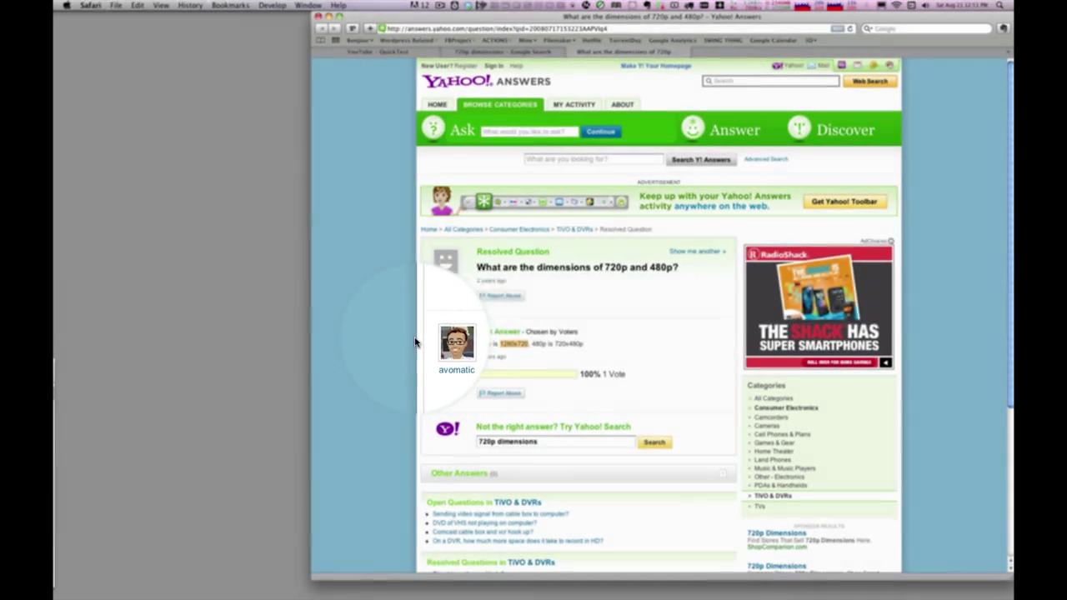
{"action": "key", "text": "super+Tab"}
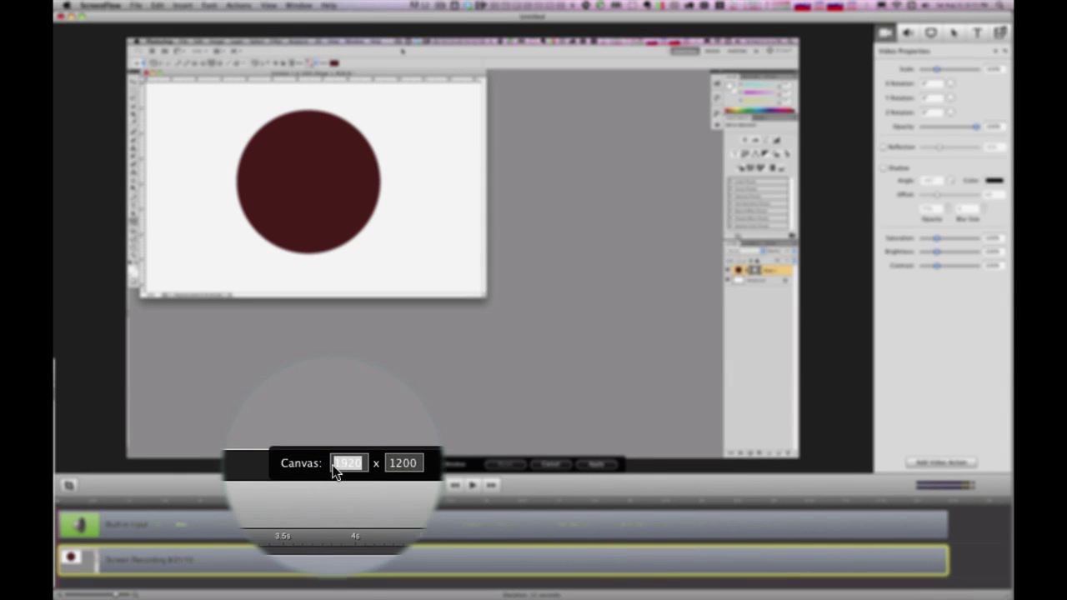
- Enter canvas width 1280 and height 720 in the Canvas bar and apply
{"action": "left_click", "coordinate": [337, 465]}
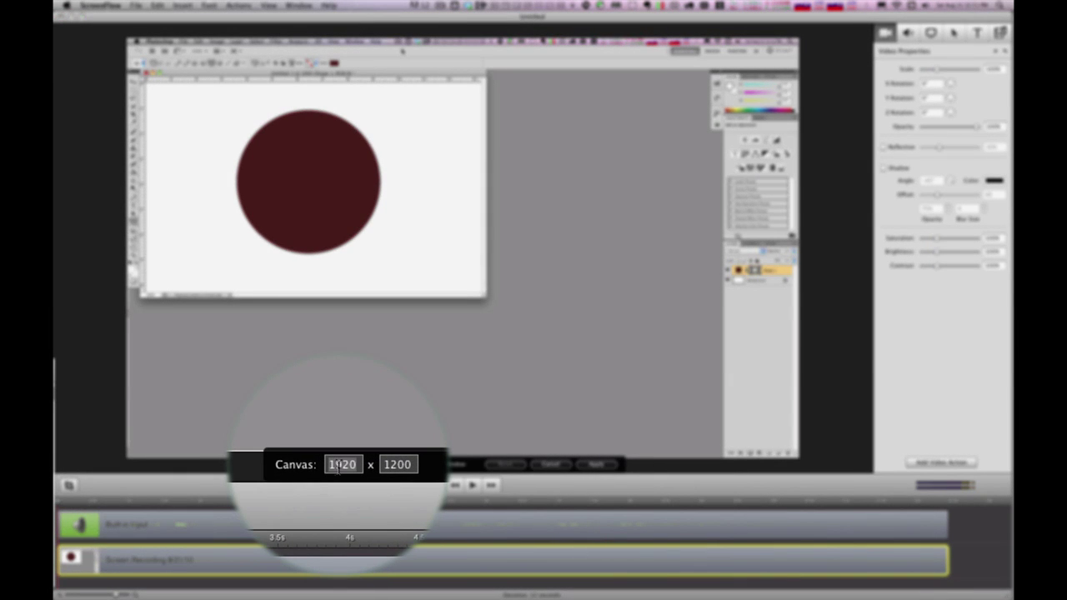
{"action": "double_click", "coordinate": [337, 465]}
{"action": "type", "text": "1280"}
{"action": "key", "text": "Tab"}
{"action": "type", "text": "720"}
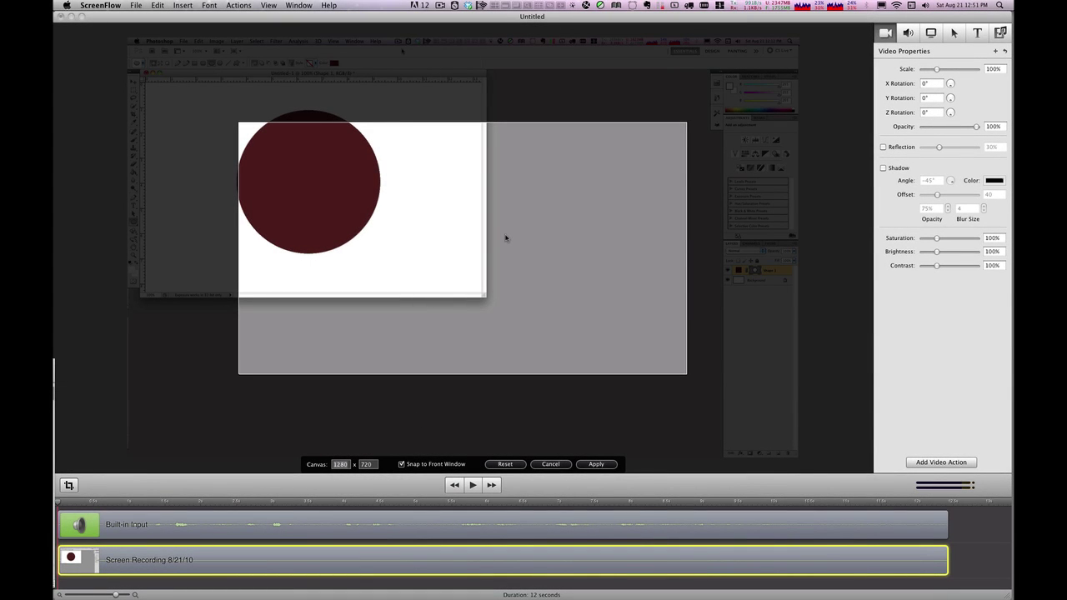
{"action": "left_click", "coordinate": [596, 467]}
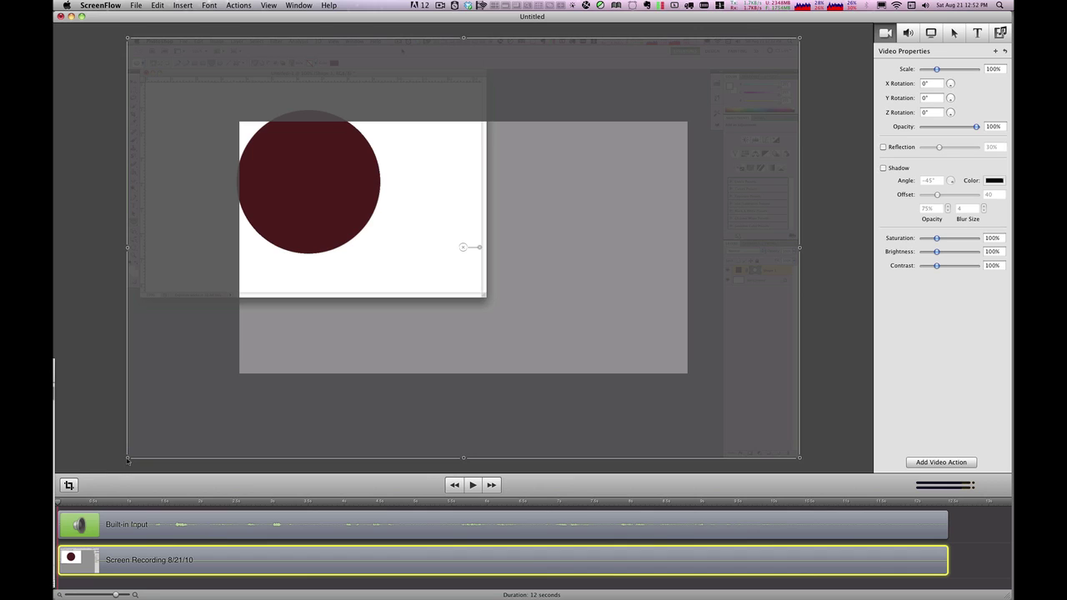
- Shrink the recording to 67% scale and move it down within the canvas
{"action": "left_click_drag", "start_coordinate": [128, 460], "coordinate": [240, 385]}
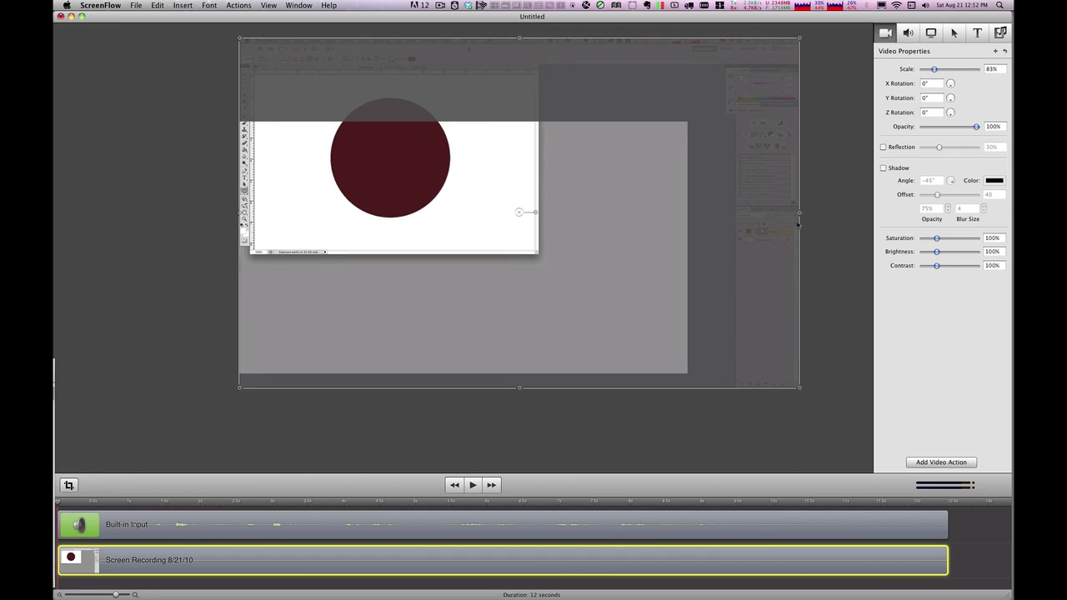
{"action": "left_click_drag", "start_coordinate": [799, 215], "coordinate": [685, 224]}
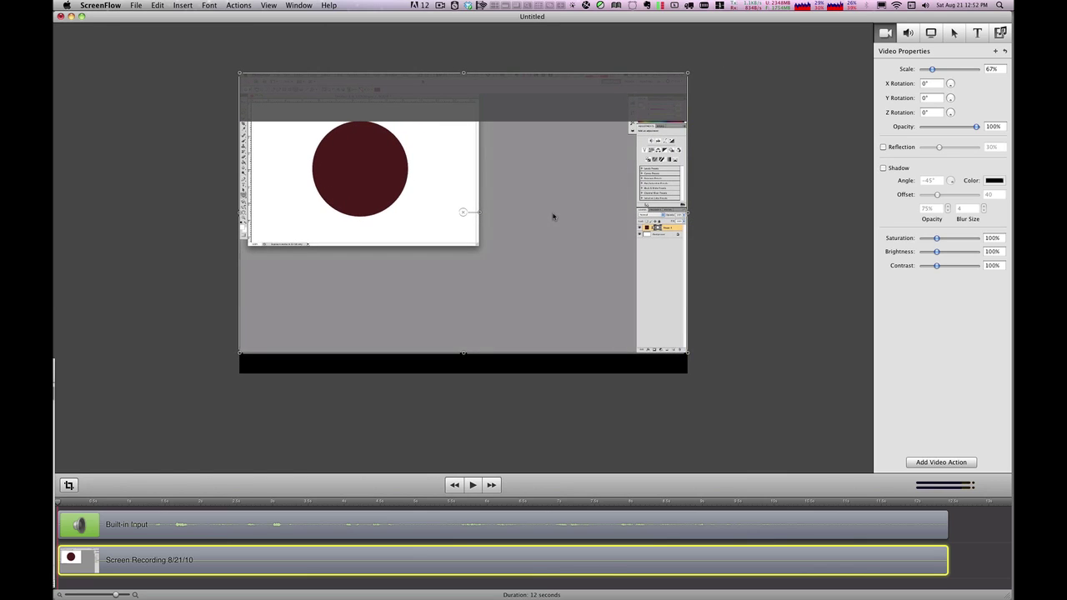
{"action": "left_click_drag", "start_coordinate": [553, 217], "coordinate": [558, 236]}
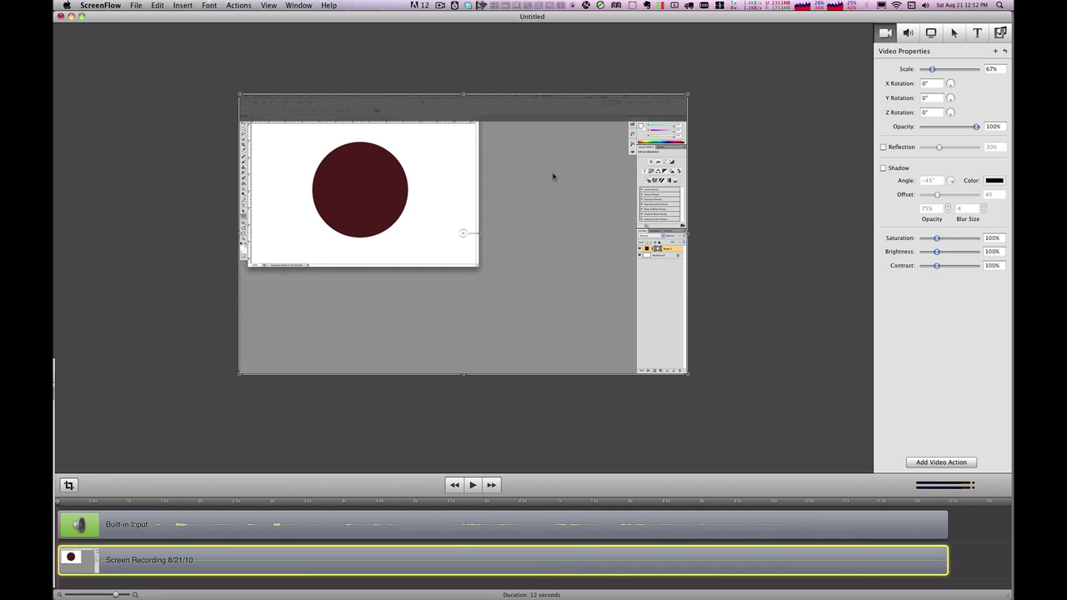
{"action": "mouse_move", "coordinate": [553, 175]}
{"action": "left_mouse_down"}
{"action": "mouse_move", "coordinate": [555, 201]}
{"action": "mouse_move", "coordinate": [550, 179]}
{"action": "left_mouse_up"}
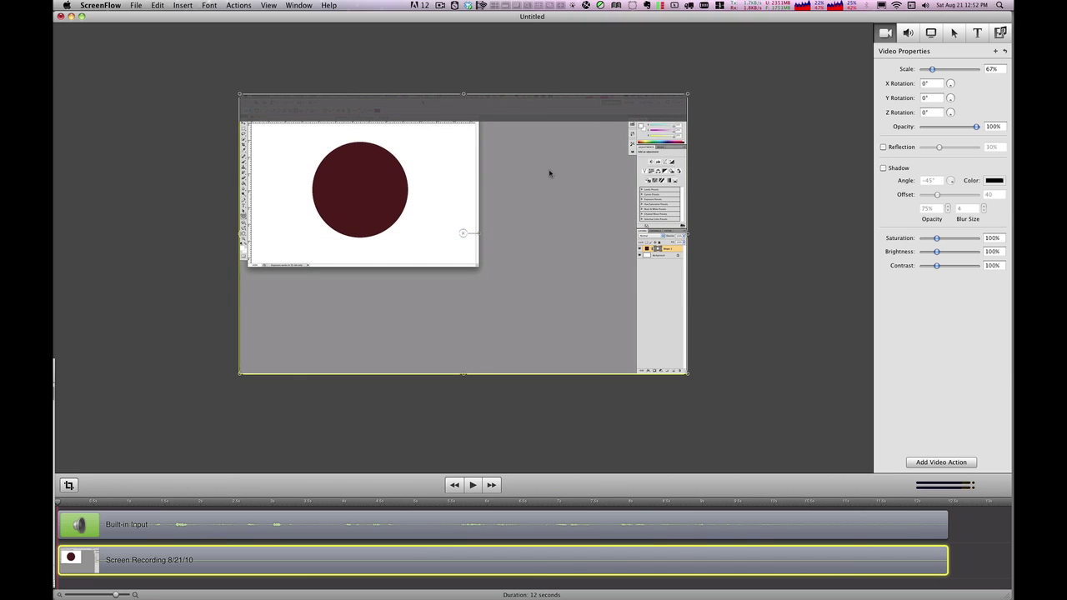
{"action": "left_click_drag", "start_coordinate": [549, 174], "coordinate": [550, 169]}
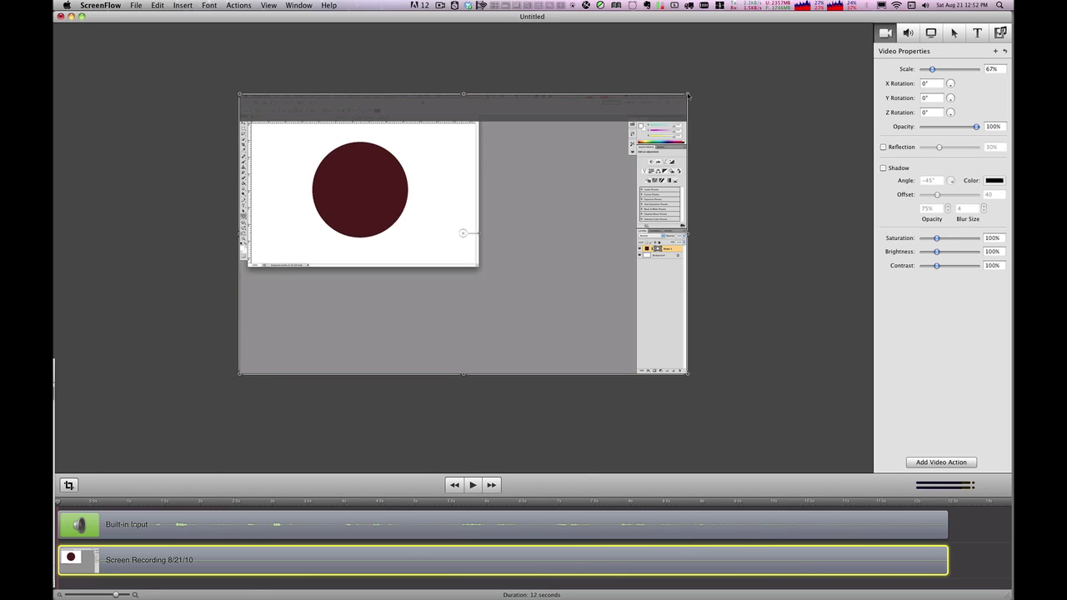
- Fine-tune the clip's scale, centre it horizontally, and move it lower on the canvas
{"action": "left_click_drag", "start_coordinate": [687, 96], "coordinate": [664, 130]}
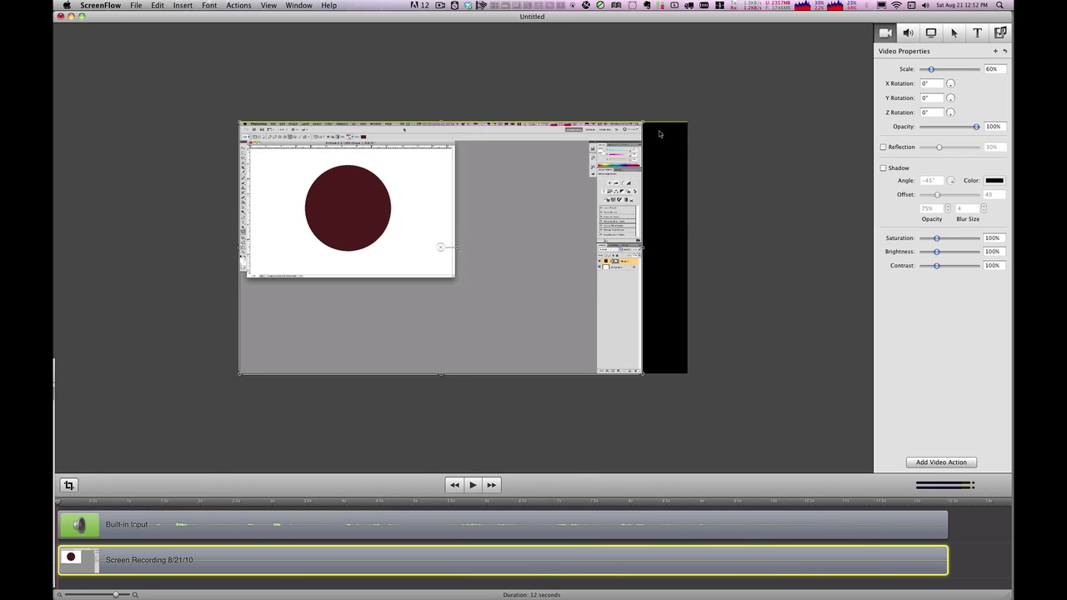
{"action": "mouse_move", "coordinate": [556, 208]}
{"action": "left_mouse_down"}
{"action": "mouse_move", "coordinate": [584, 207]}
{"action": "mouse_move", "coordinate": [562, 209]}
{"action": "mouse_move", "coordinate": [573, 211]}
{"action": "left_mouse_up"}
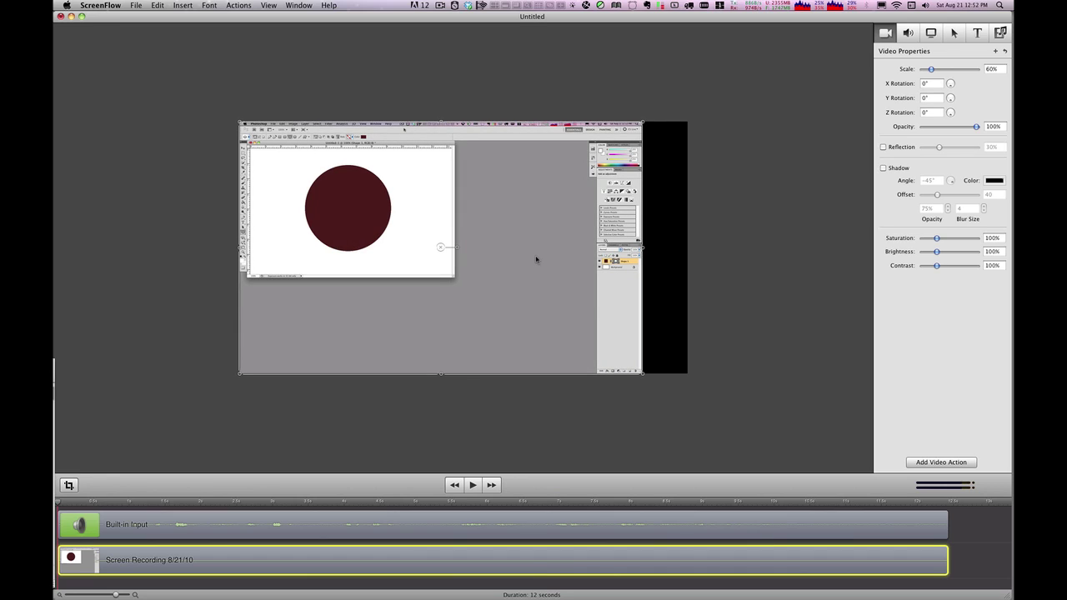
{"action": "scroll", "coordinate": [536, 259], "scroll_direction": "up", "scroll_amount": 2}
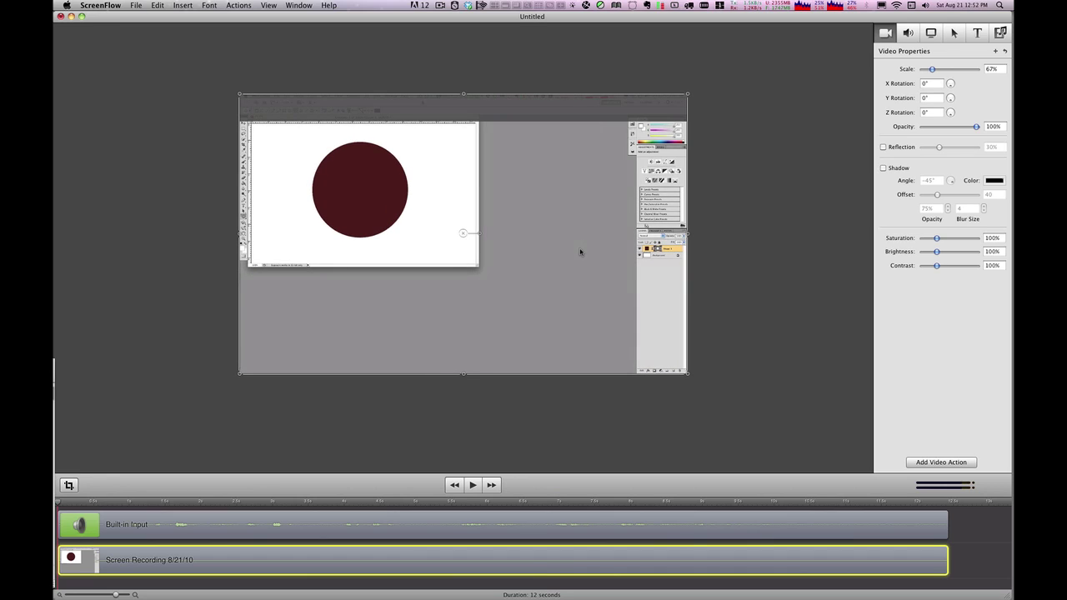
{"action": "left_click_drag", "start_coordinate": [579, 251], "coordinate": [577, 278]}
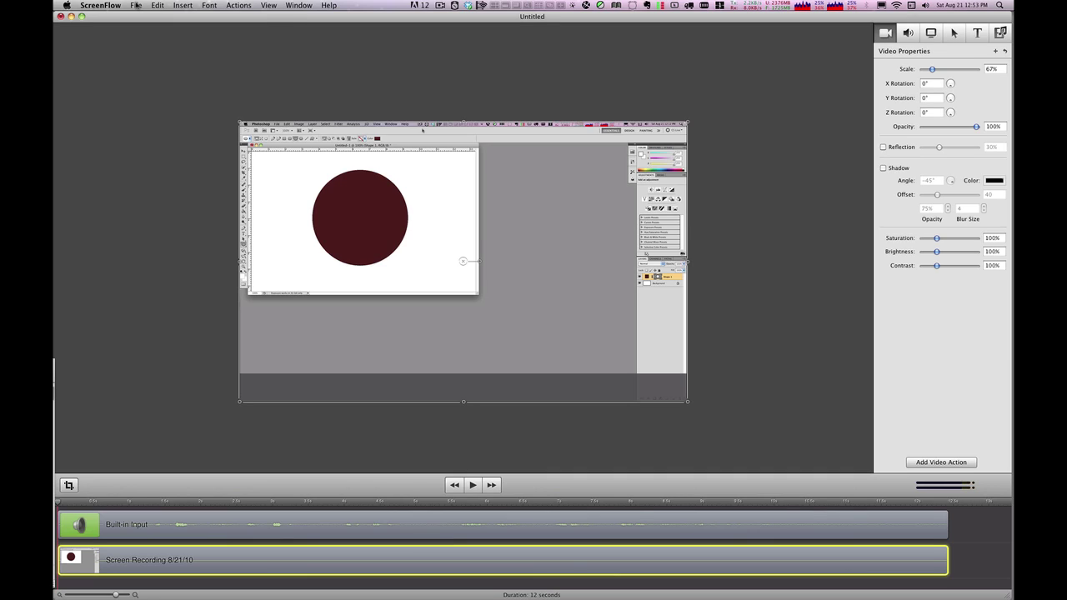
- Start File > Publish to YouTube, sign in, and title the video Test2
{"action": "left_click", "coordinate": [136, 5]}
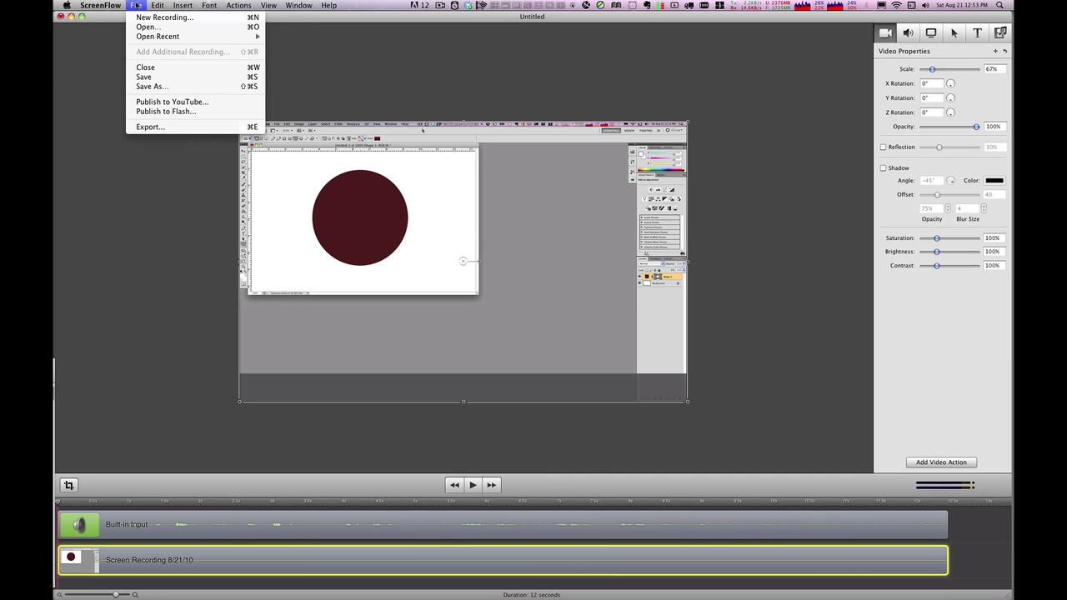
{"action": "left_click", "coordinate": [156, 103]}
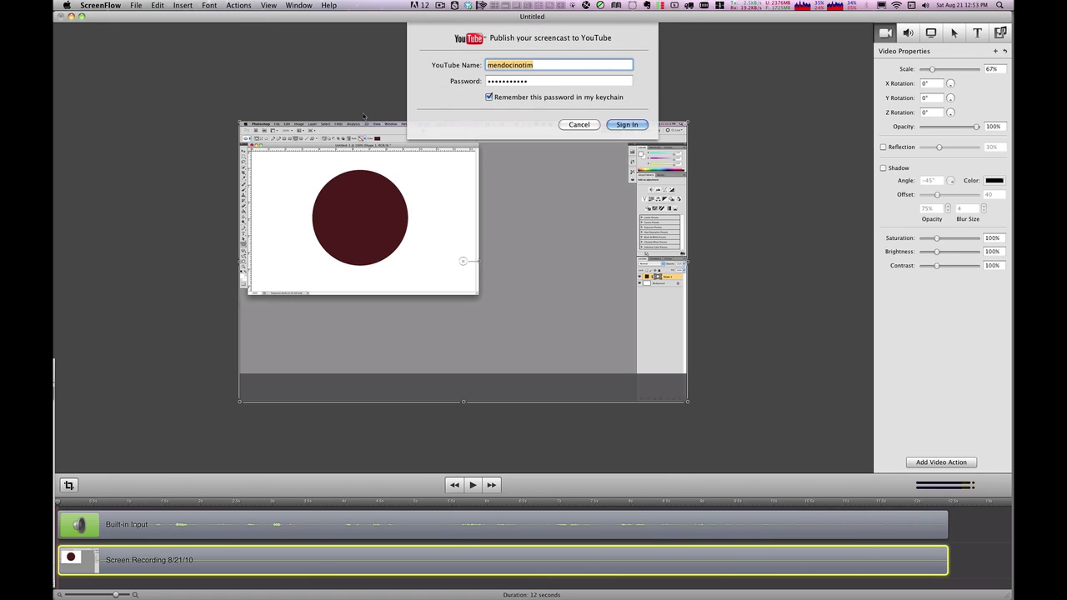
{"action": "left_click", "coordinate": [627, 125]}
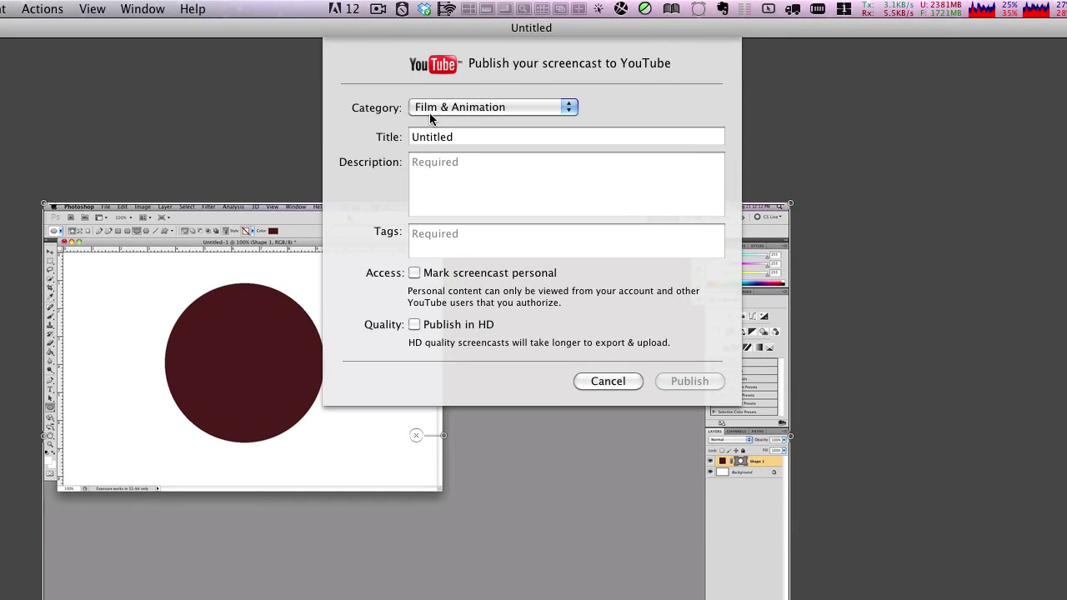
{"action": "left_click", "coordinate": [457, 138]}
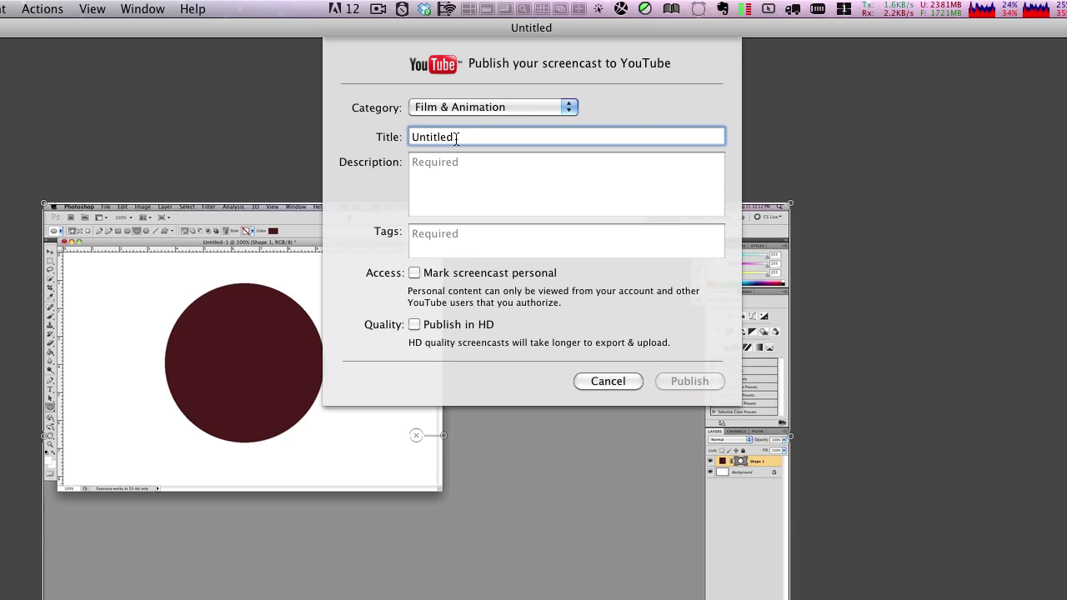
{"action": "double_click", "coordinate": [456, 137]}
{"action": "type", "text": "Test2"}
{"action": "key", "text": "Tab"}
- Add description 'Another Test' and tags 'movie test', enable HD, and publish
{"action": "left_click", "coordinate": [474, 136]}
{"action": "left_click", "coordinate": [451, 170]}
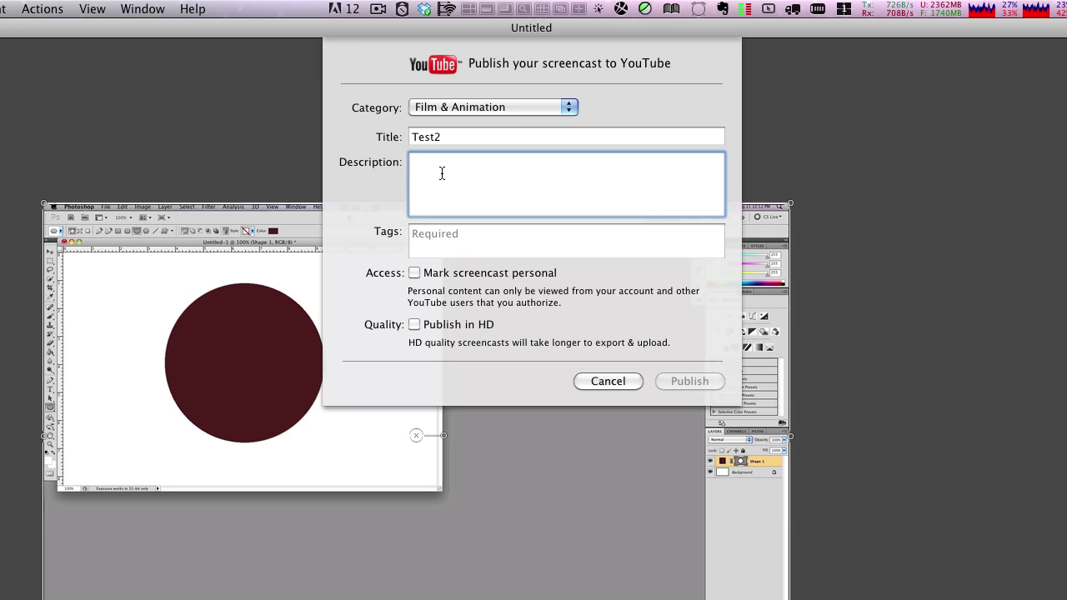
{"action": "type", "text": "Another Test"}
{"action": "left_click", "coordinate": [444, 241]}
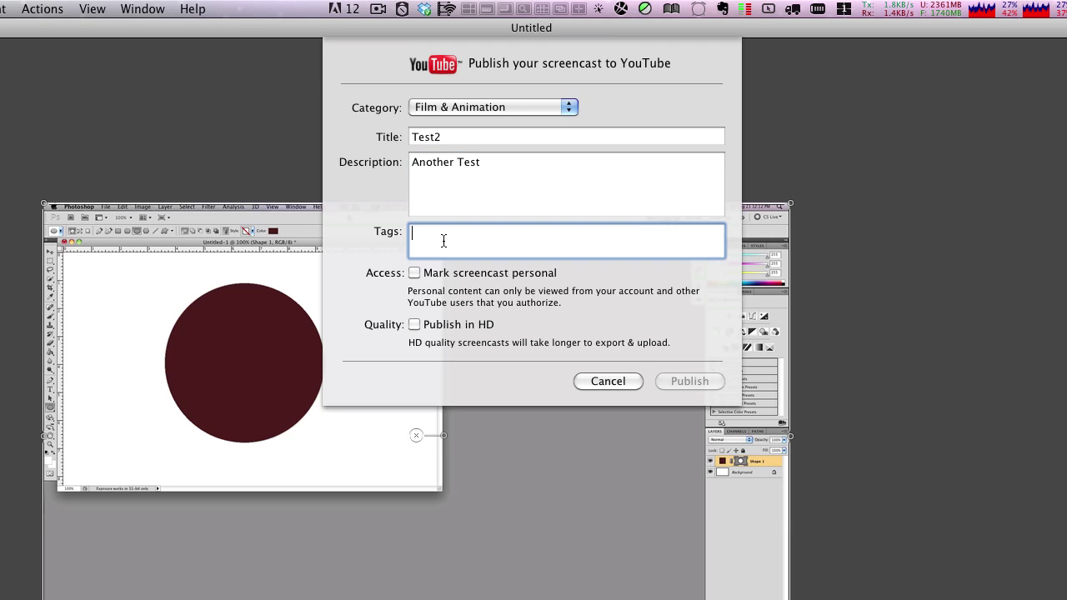
{"action": "type", "text": "mov"}
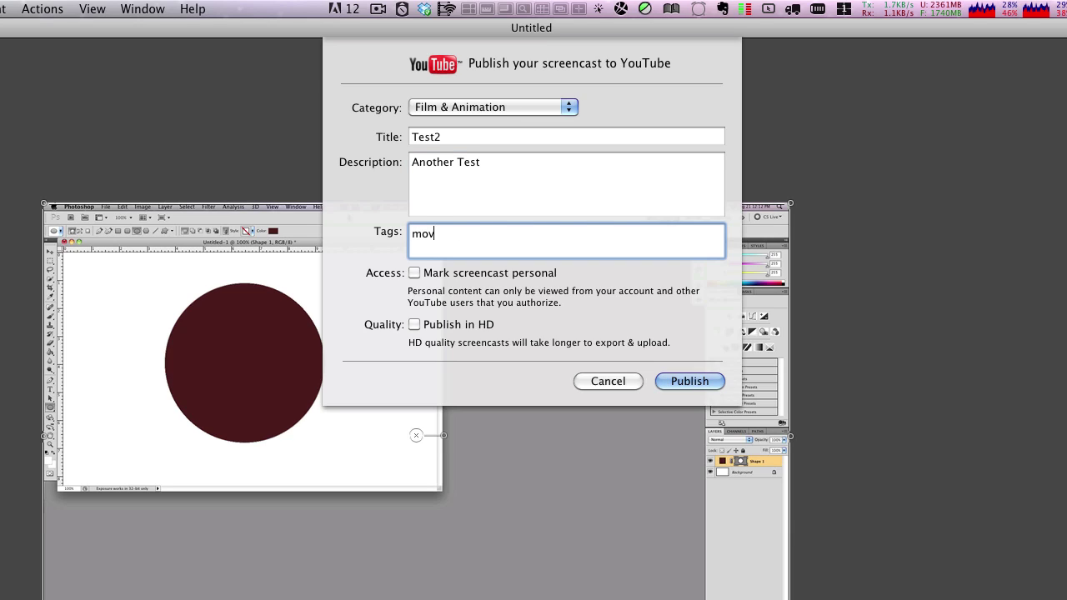
{"action": "type", "text": "ie test"}
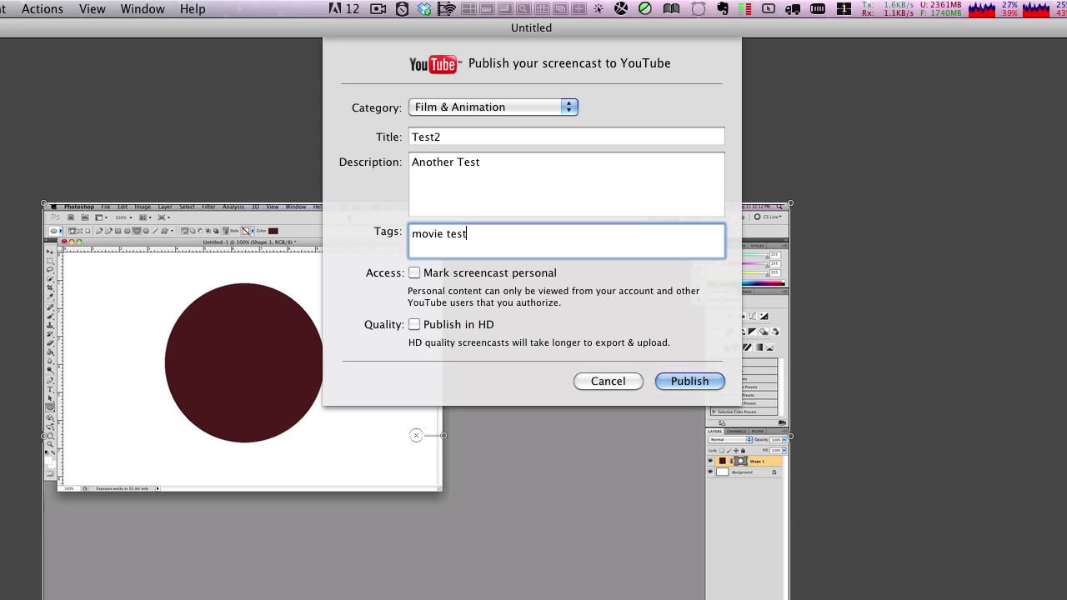
{"action": "left_click", "coordinate": [413, 325]}
{"action": "left_click", "coordinate": [612, 381]}
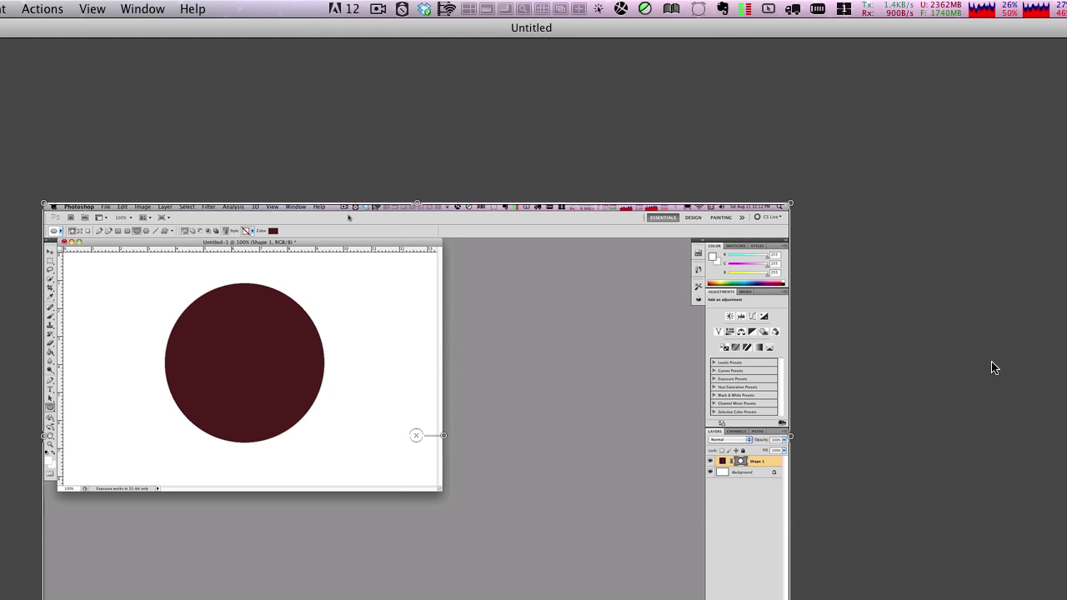
- In Safari's YouTube tab, open the uploaded Test2 video from My Videos
{"action": "key", "text": "super+Tab"}
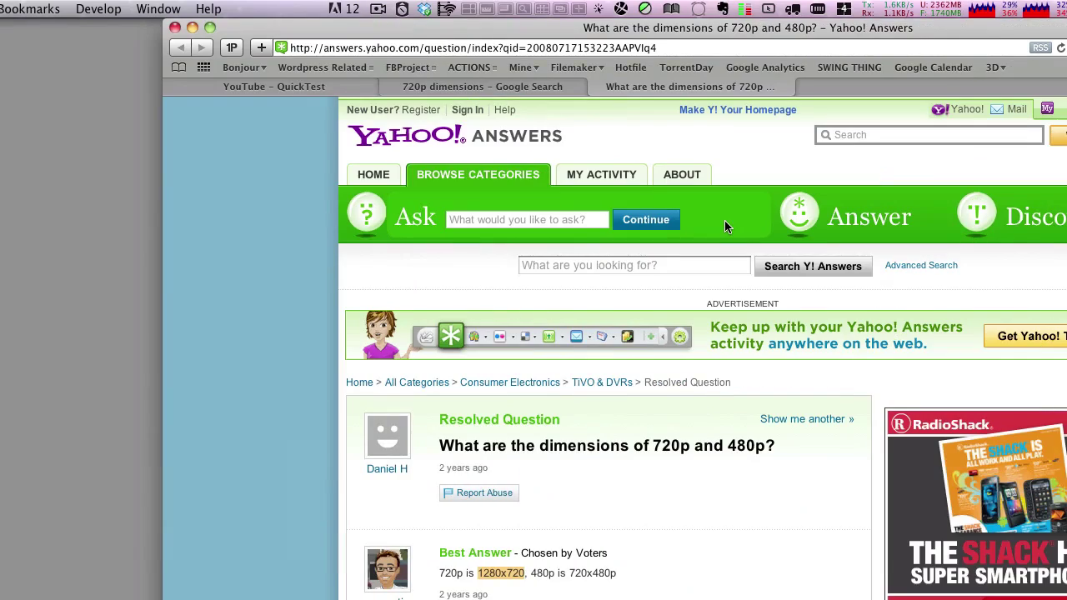
{"action": "left_click", "coordinate": [337, 92]}
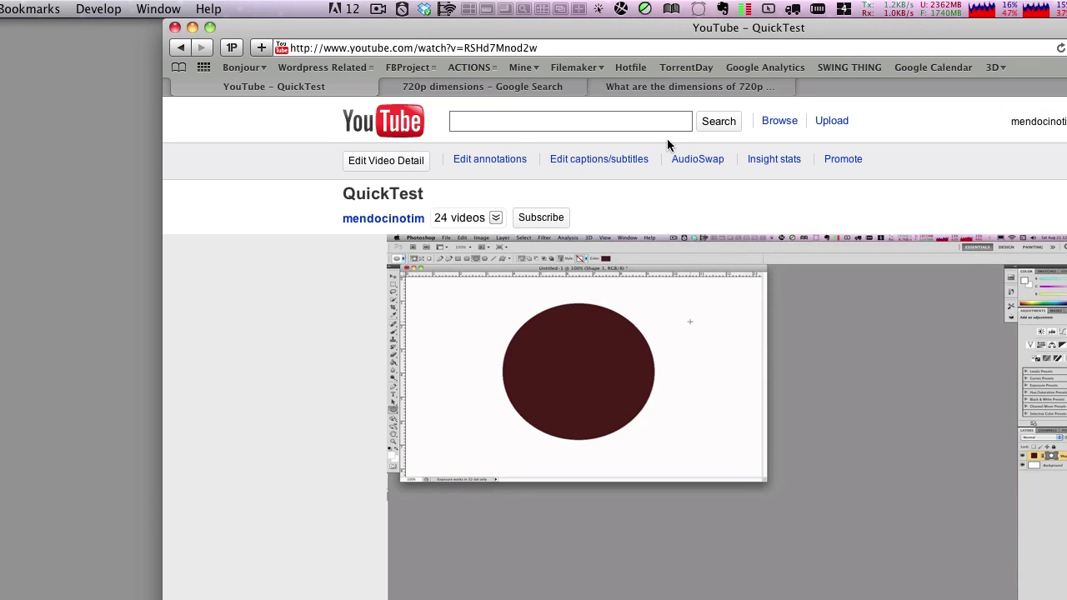
{"action": "left_click", "coordinate": [1025, 124]}
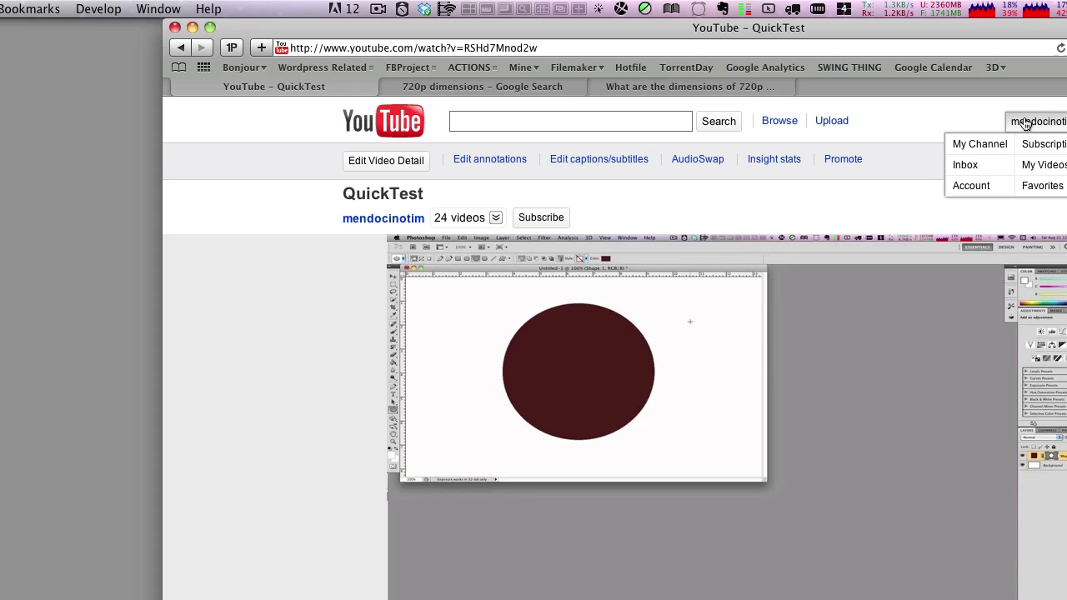
{"action": "left_click", "coordinate": [1041, 166]}
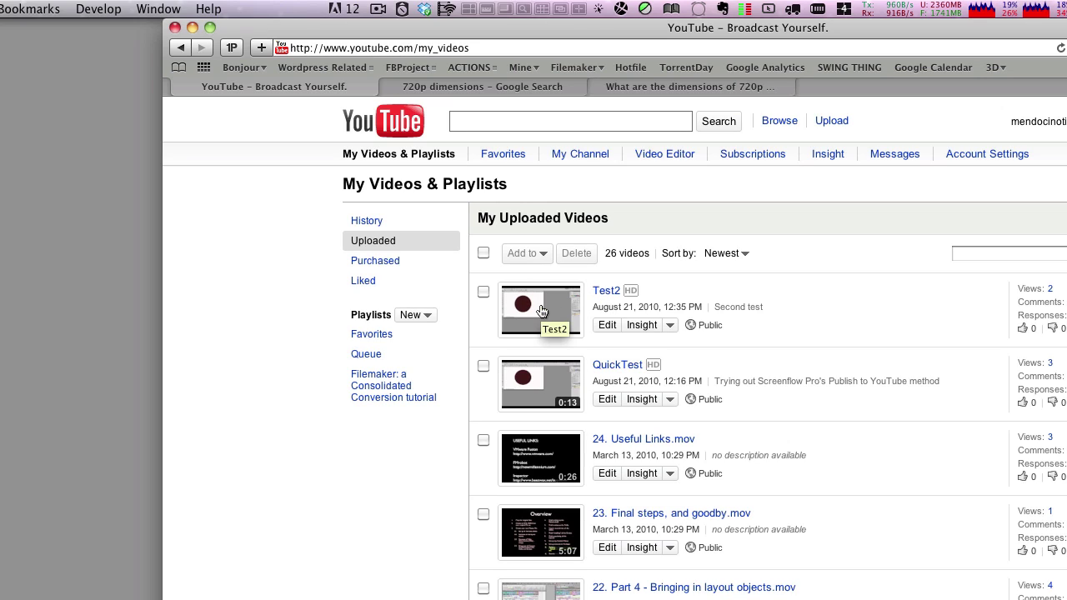
{"action": "left_click", "coordinate": [607, 292]}
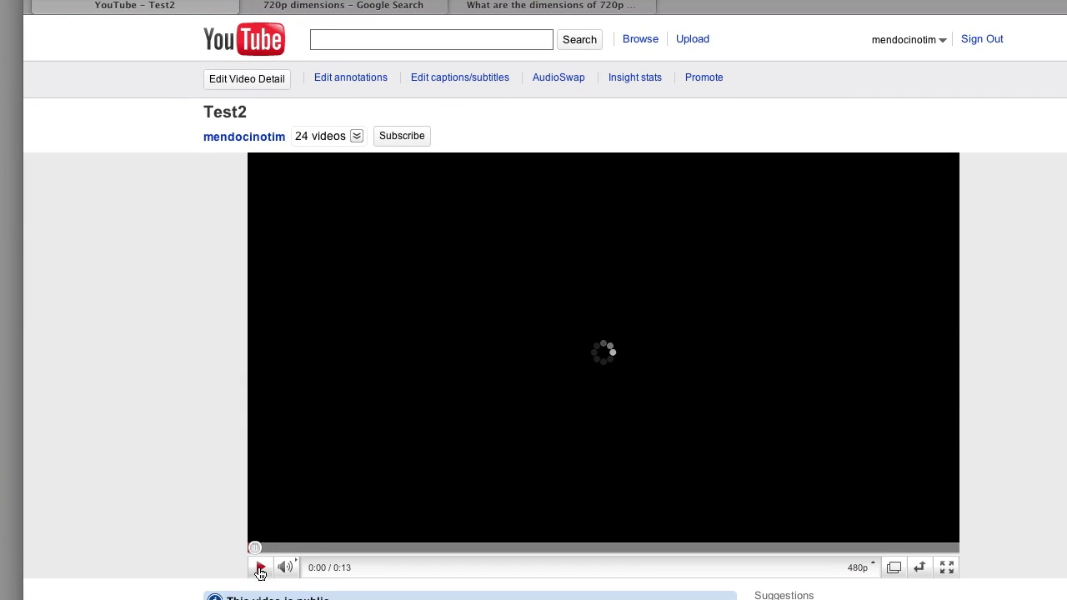
- Play Test2 briefly, pause it at 0:02, and show the quality options
{"action": "left_click", "coordinate": [260, 569]}
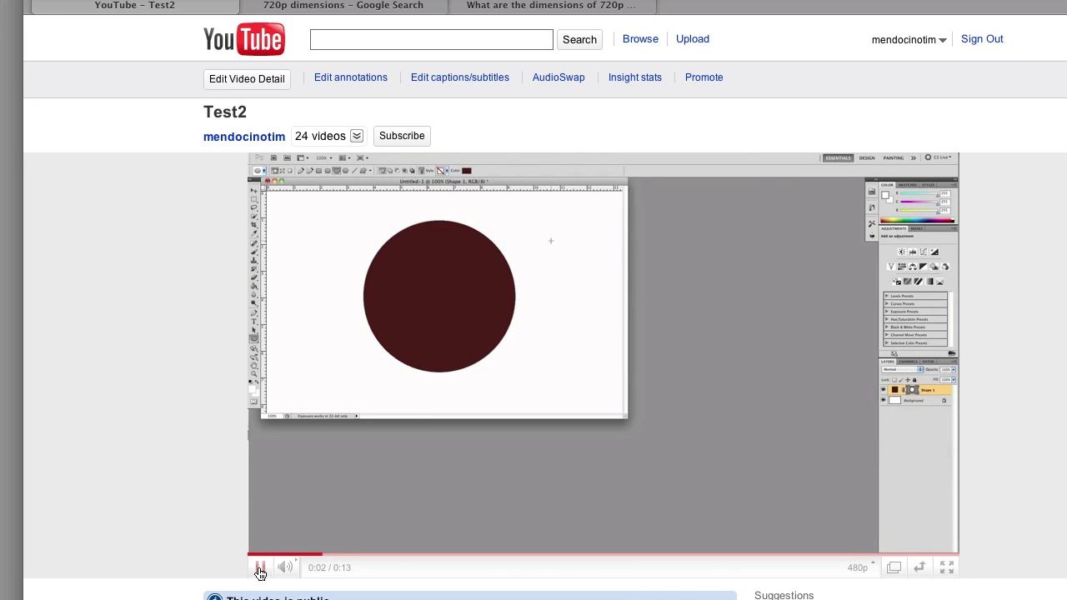
{"action": "left_click", "coordinate": [260, 569]}
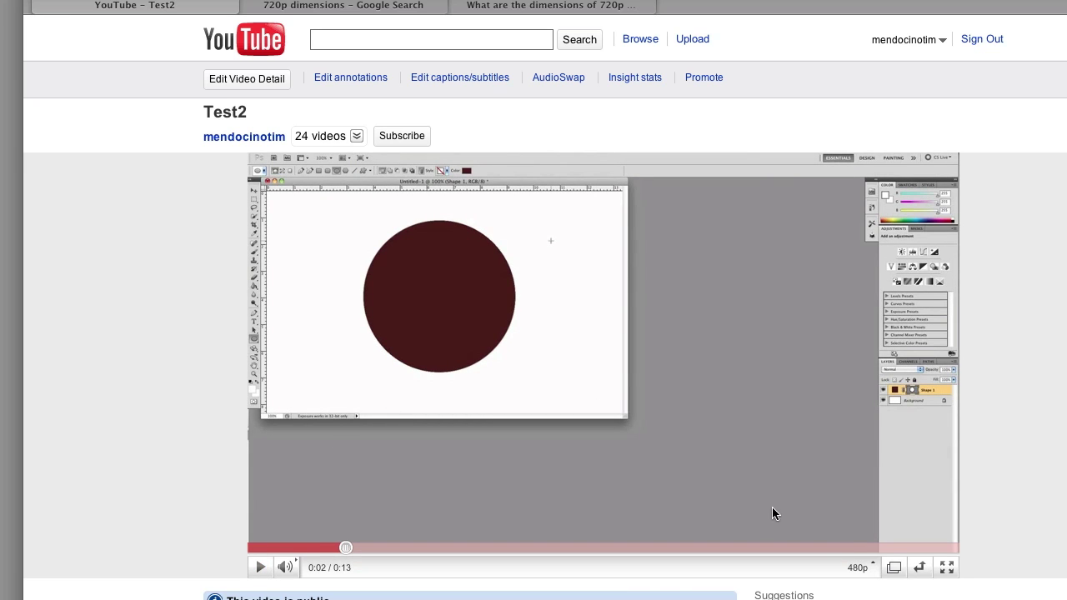
{"action": "left_click", "coordinate": [864, 569]}
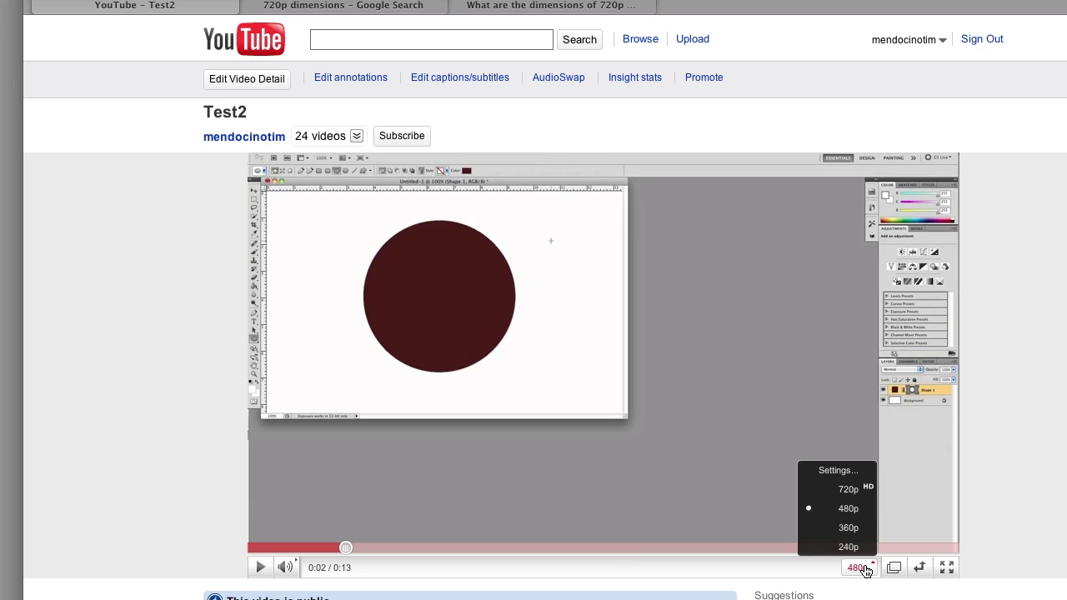